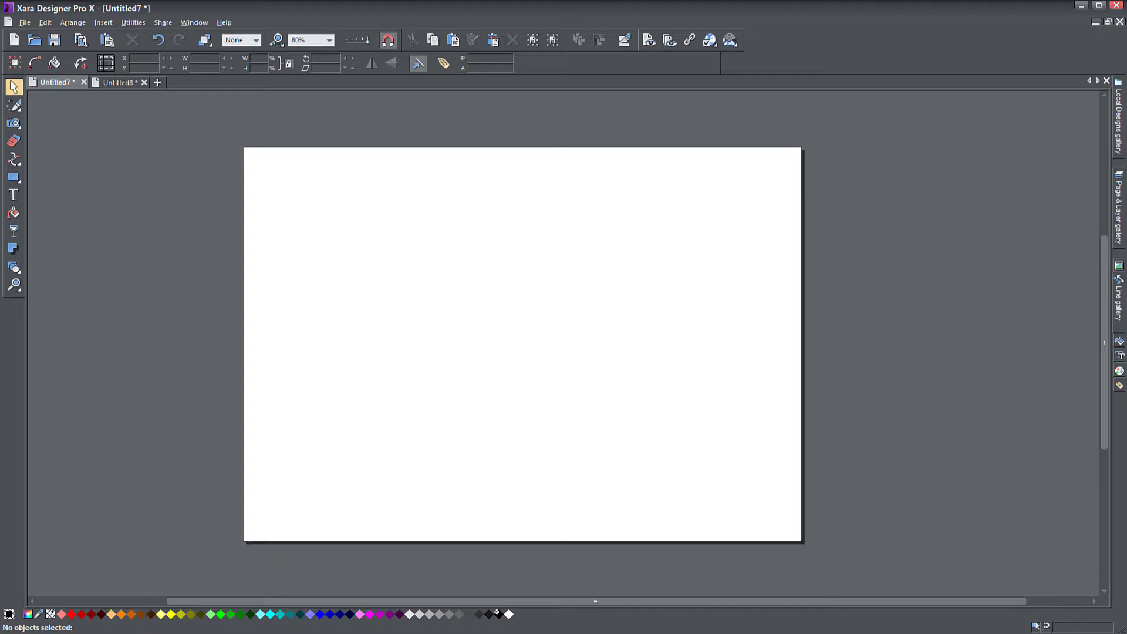
- Import the hot-air balloon photo at original resolution and enlarge it to about 23.4 by 15.6 cm on the page
drag(0, 352, 514, 293)
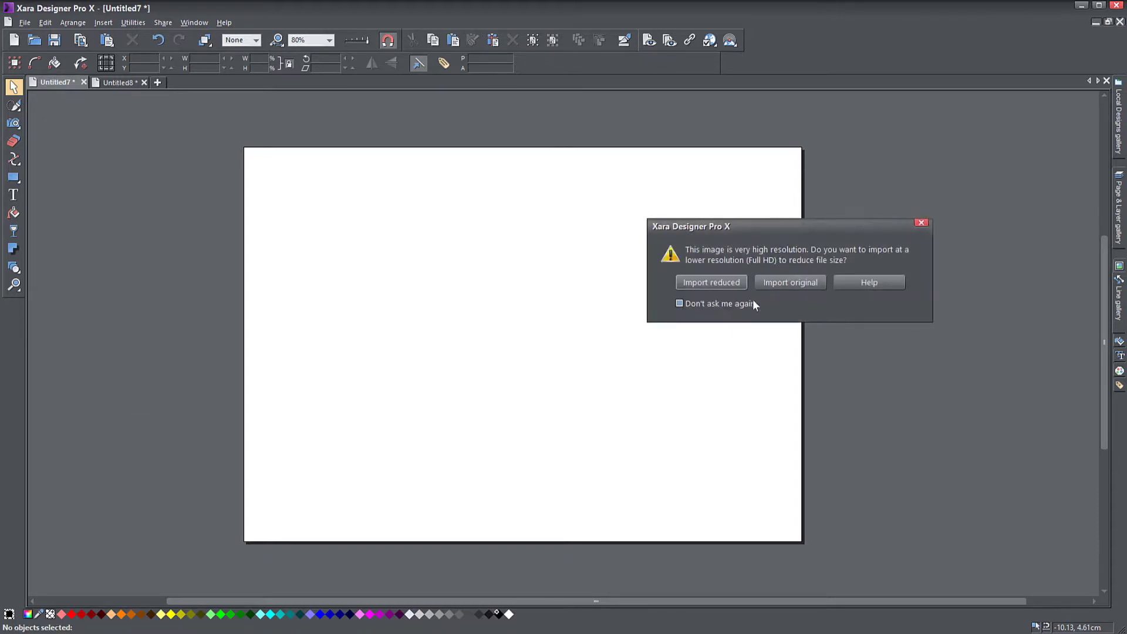
click(792, 283)
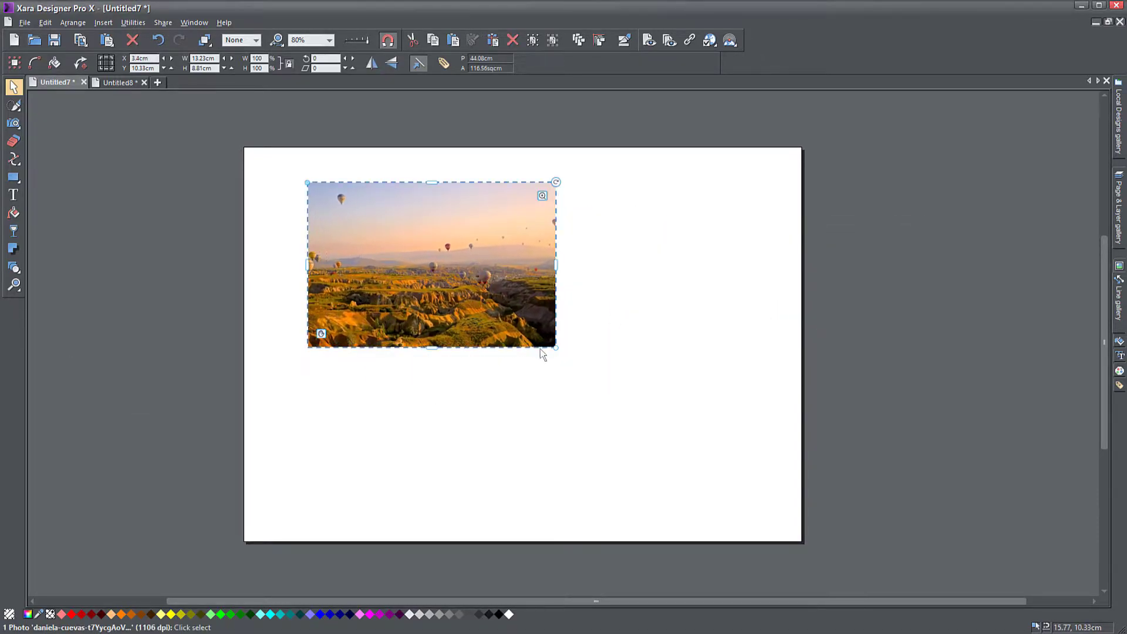
drag(557, 347, 721, 478)
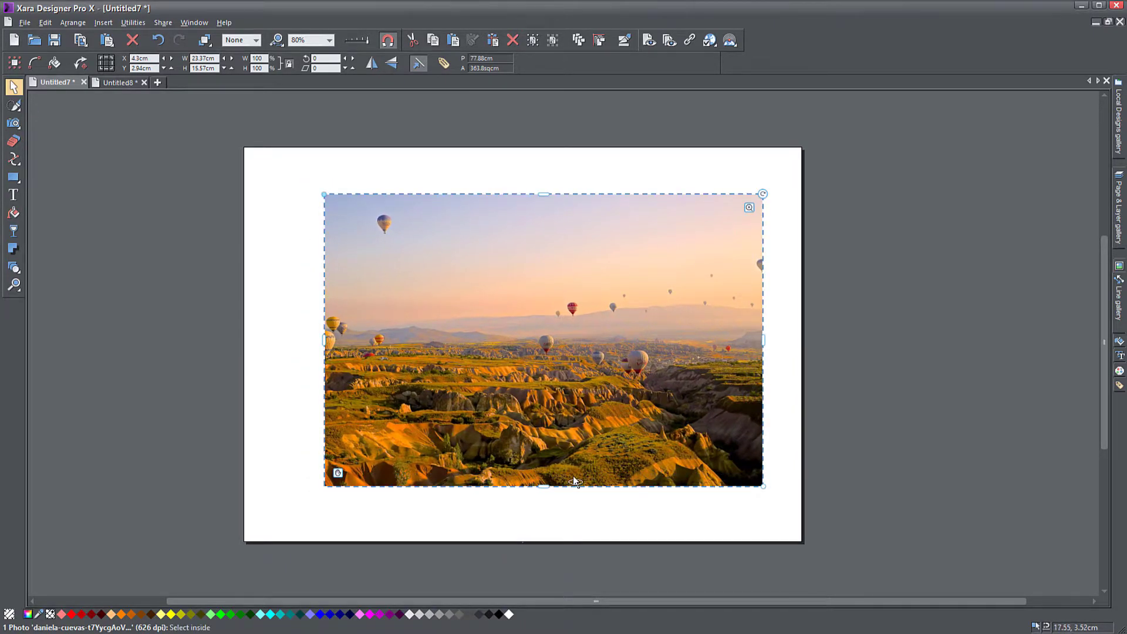
ctrl+scroll(573, 480, up, 1)
click(906, 343)
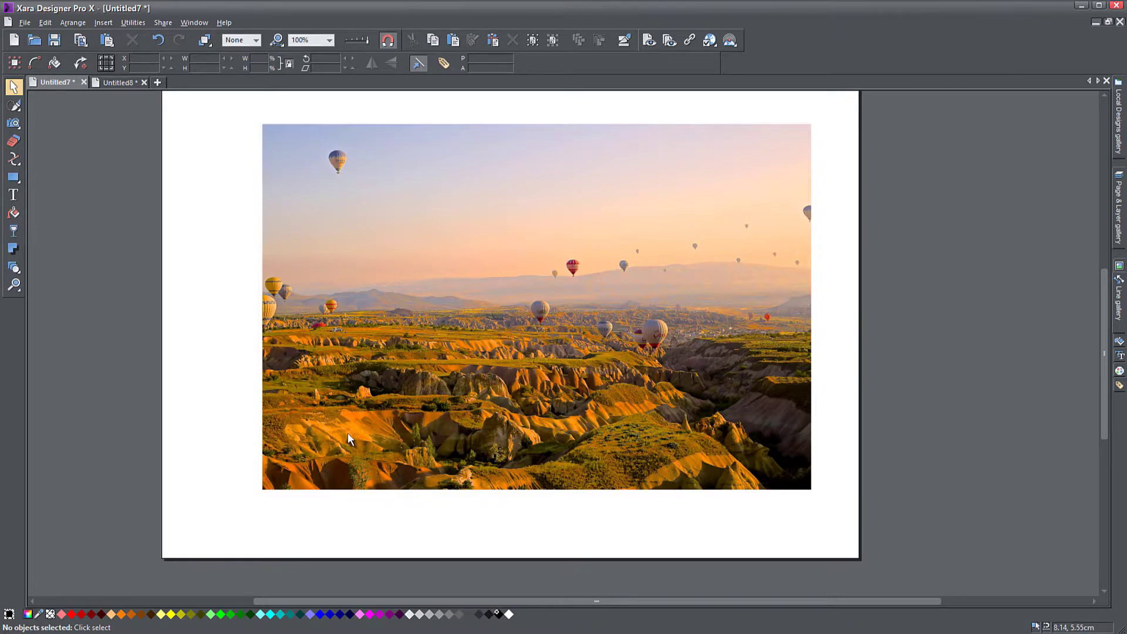
- Create a column of five equal black squares, about 1.8 by 1.7 cm each, beside the balloon photo
click(12, 180)
drag(182, 137, 203, 375)
click(13, 86)
scroll(235, 387, up, 2)
scroll(252, 352, down, 1)
drag(305, 347, 309, 396)
click(116, 380)
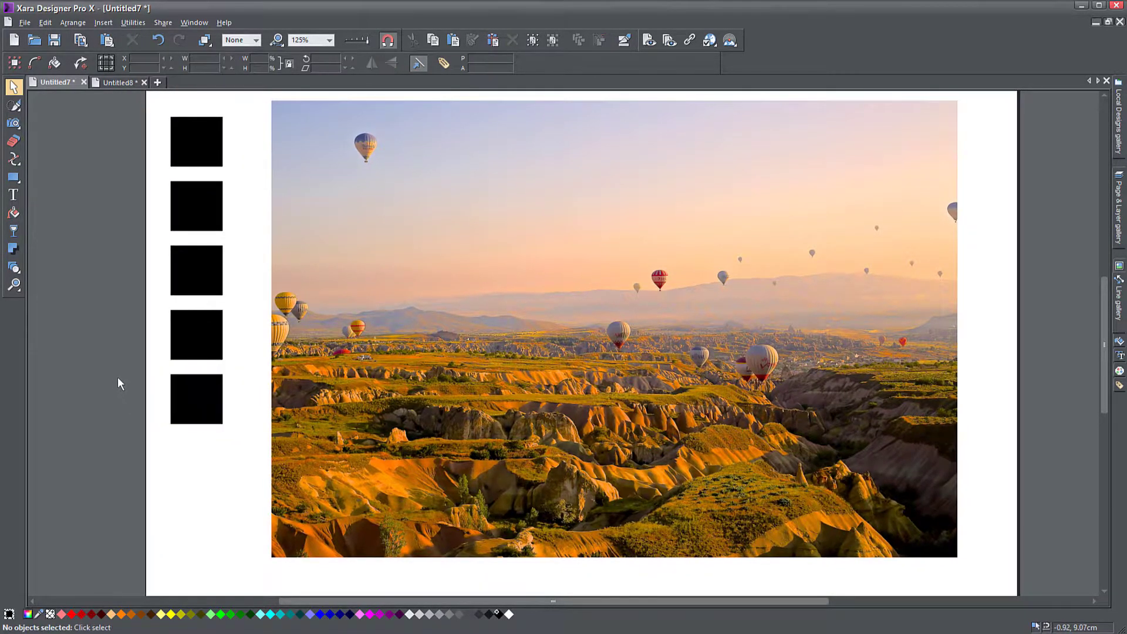
- Sample the orange #ff7c01 from the photo's hillside into the top square, and reset that square to black
click(202, 142)
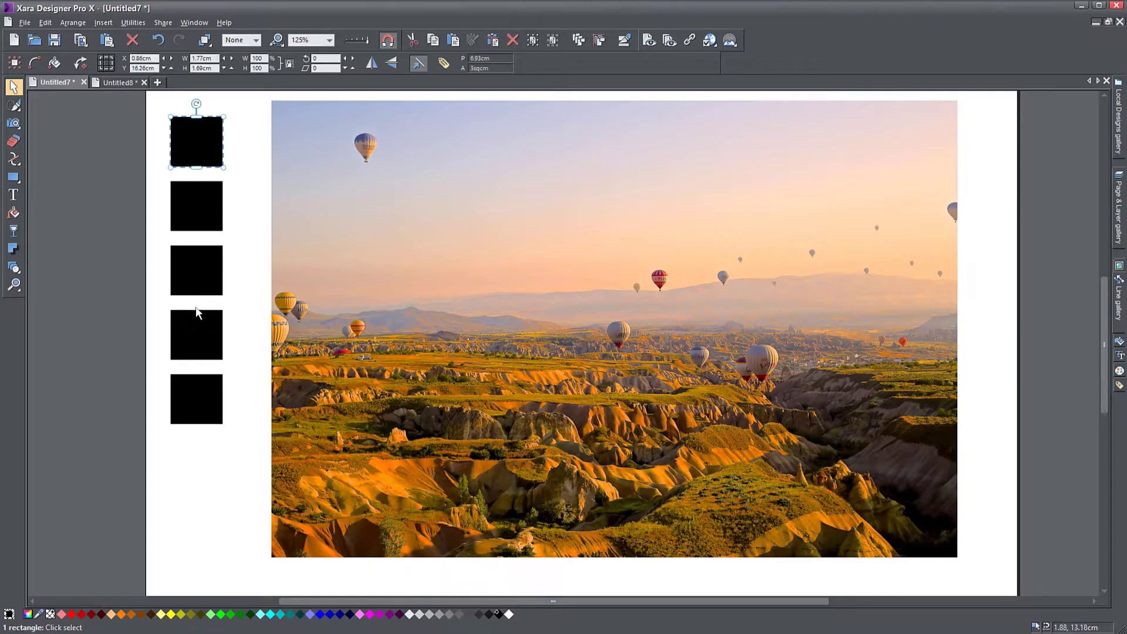
drag(40, 614, 397, 457)
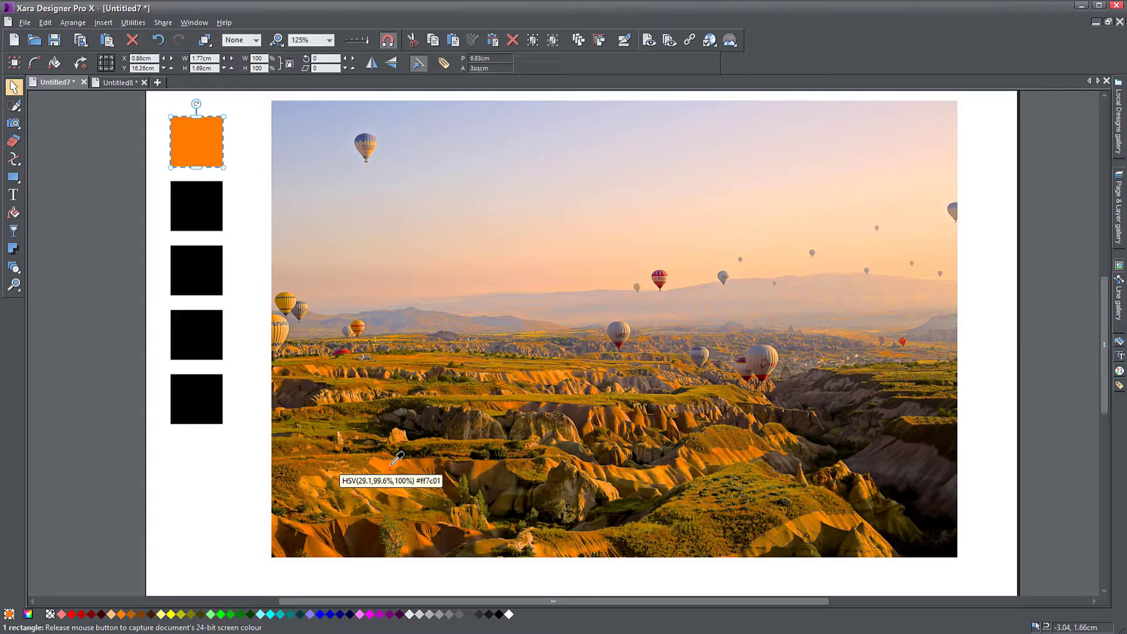
drag(397, 458, 398, 459)
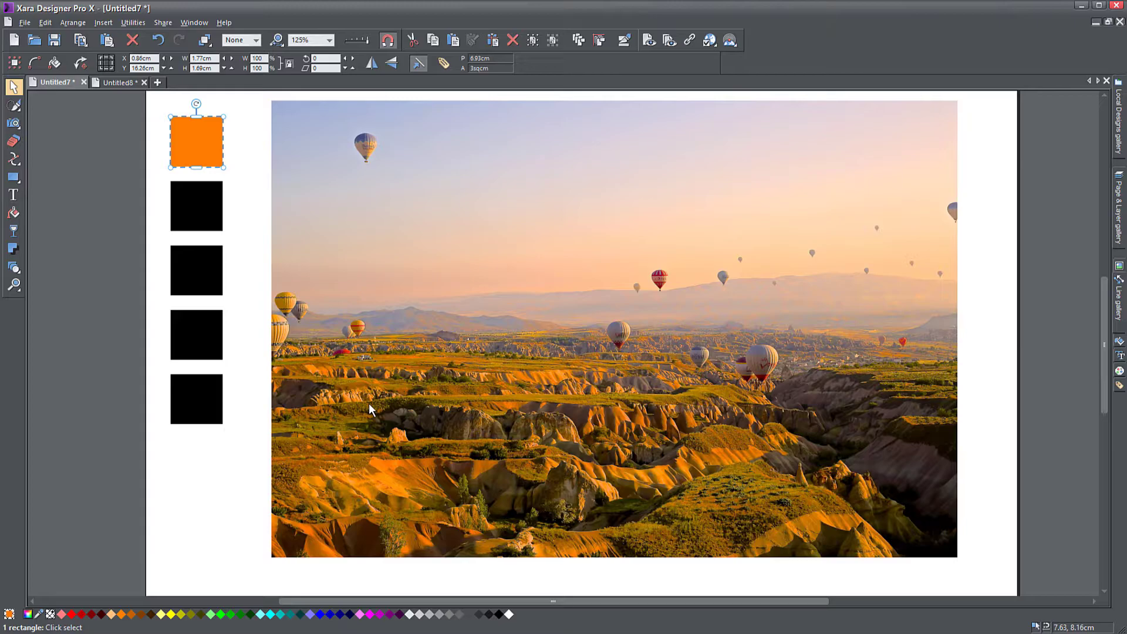
click(498, 614)
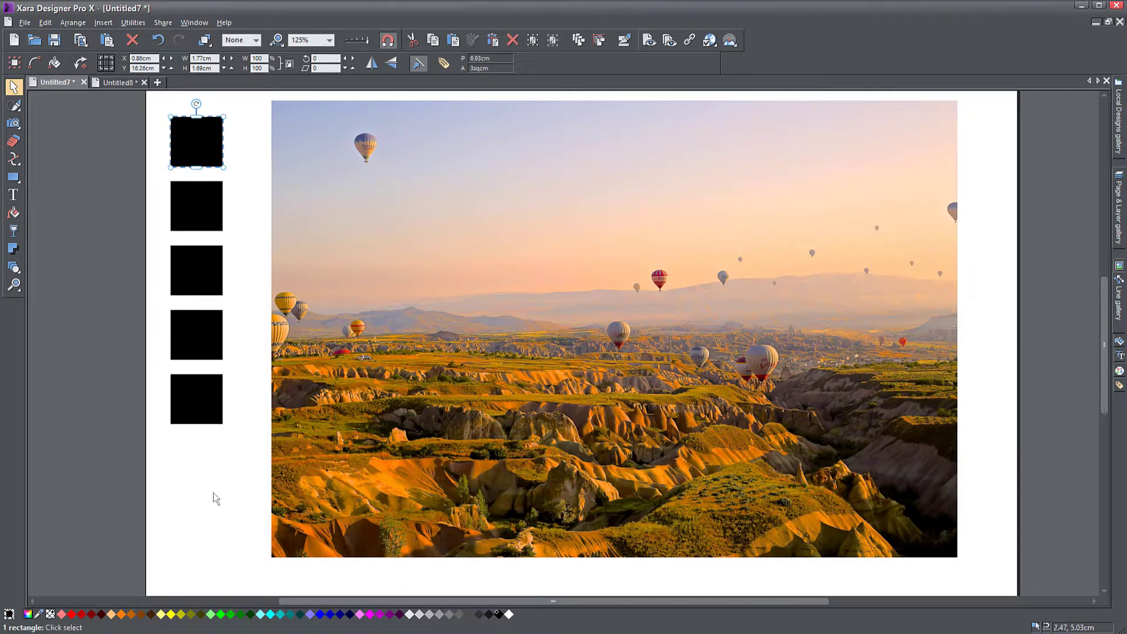
click(202, 479)
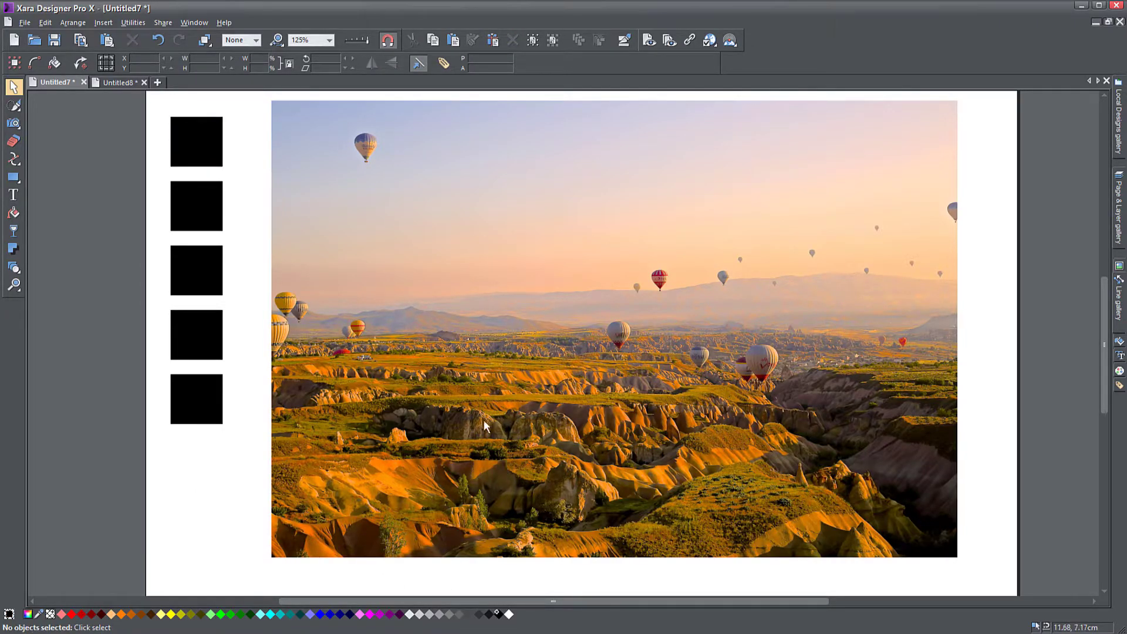
- Extract a colour palette from the balloon photo into the document's colour line
click(464, 346)
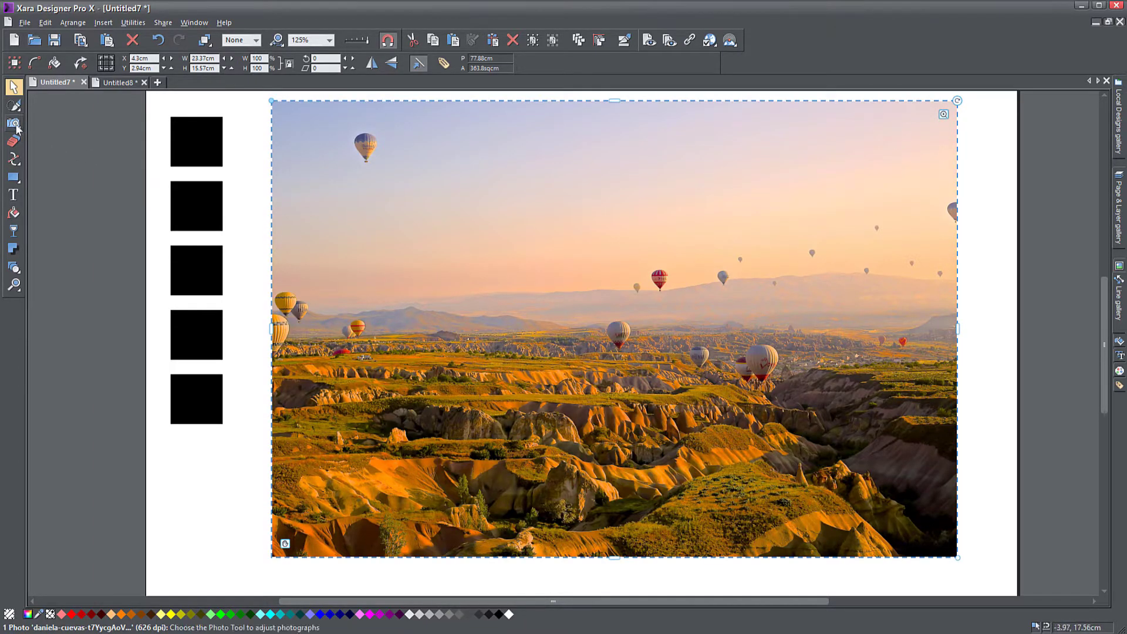
mouse_move(16, 128)
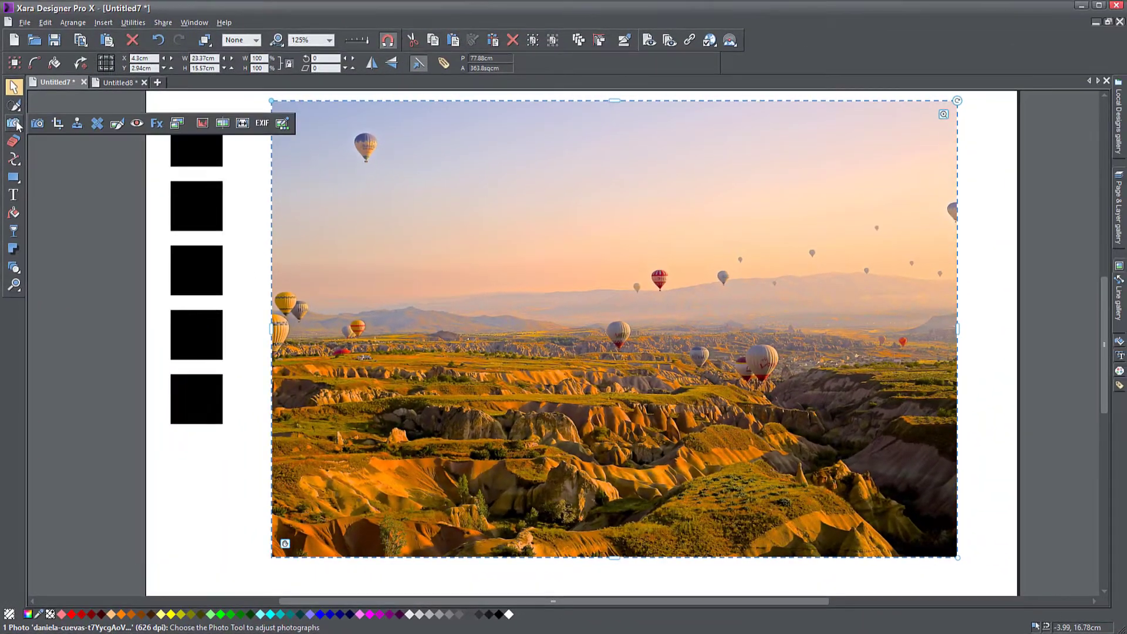
click(18, 125)
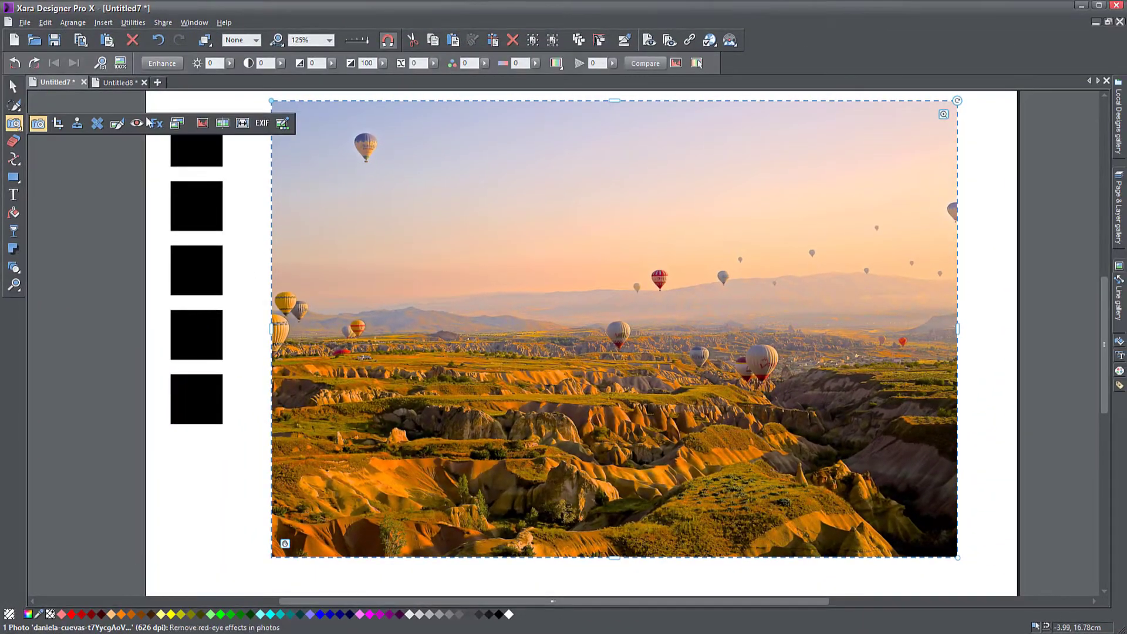
click(282, 128)
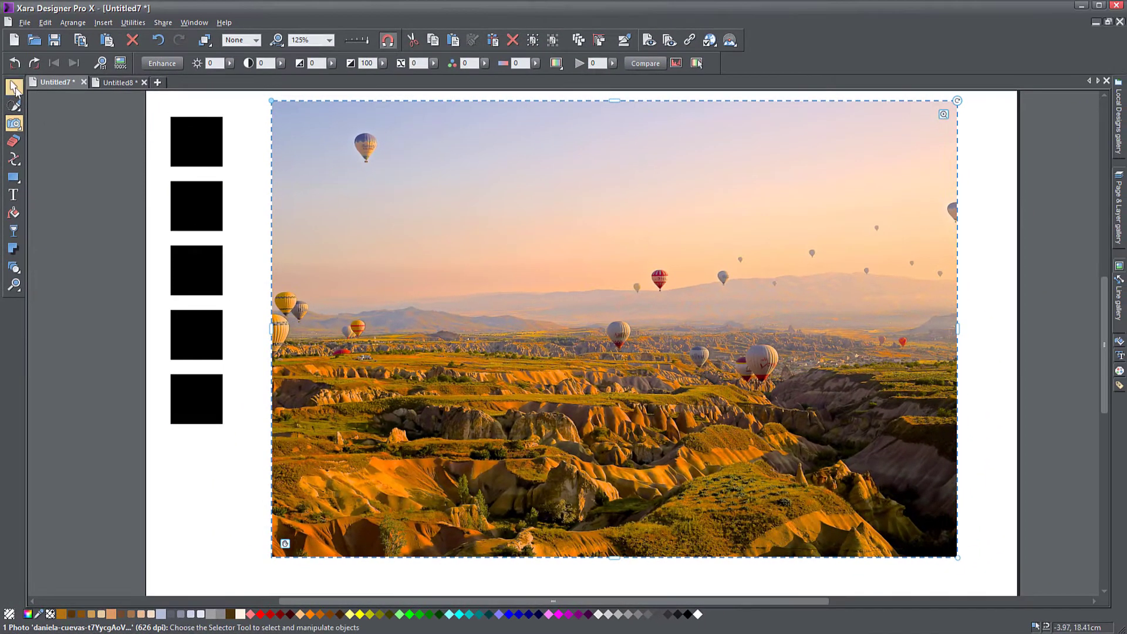
- Fill the five squares from top to bottom with the extracted orange-brown, tan, peach, light blue and grey-blue colours
click(14, 87)
click(194, 131)
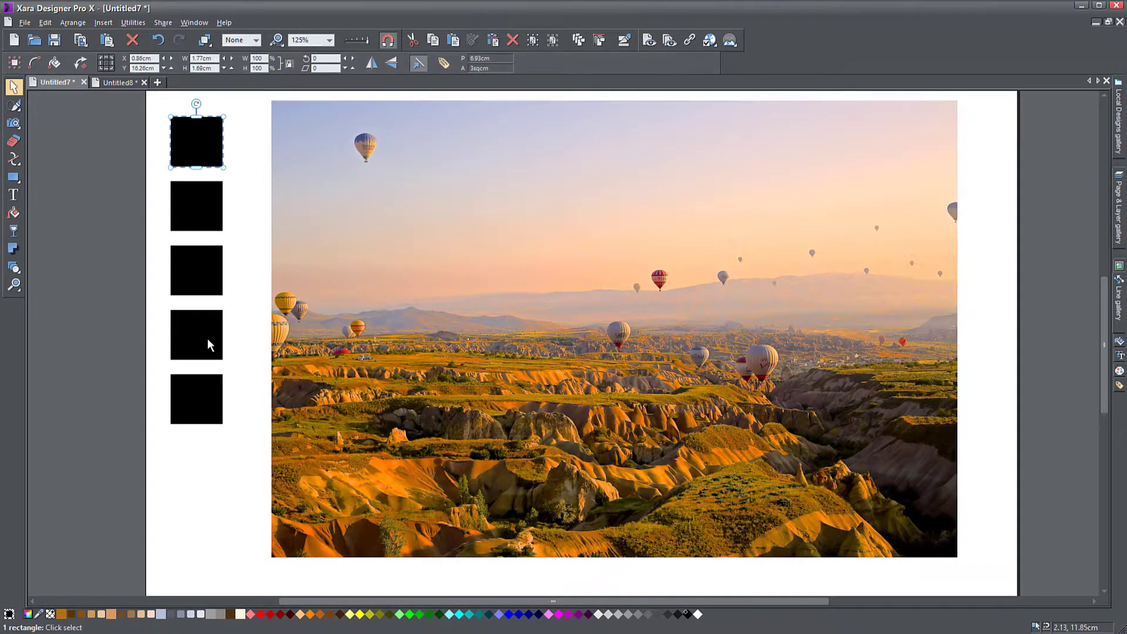
click(62, 614)
click(195, 193)
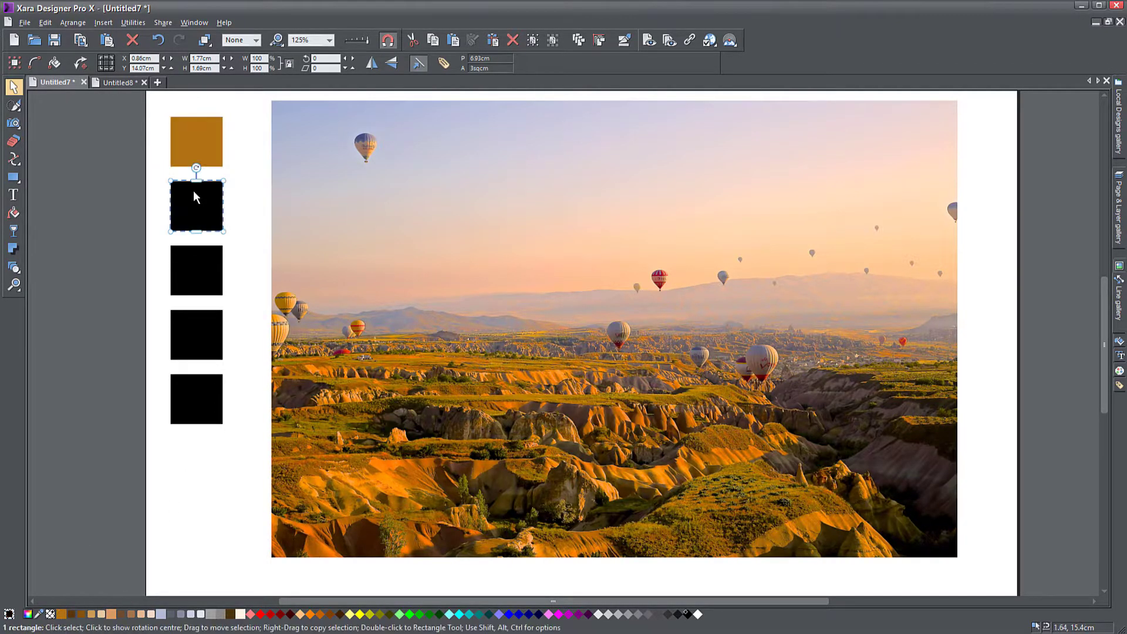
click(91, 614)
click(194, 292)
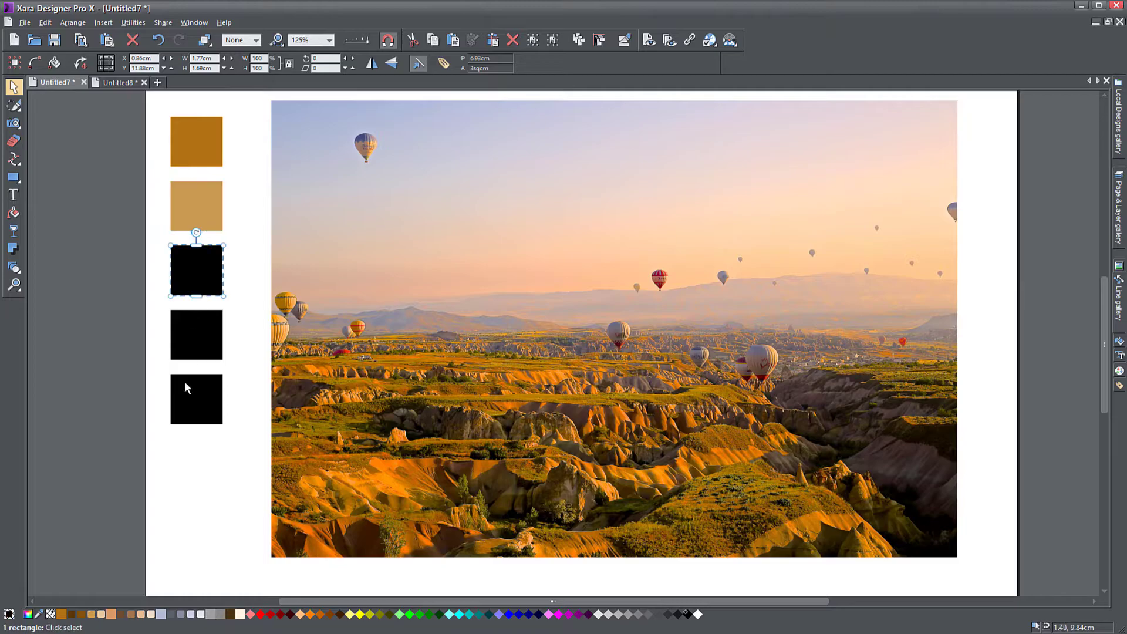
click(144, 614)
click(200, 344)
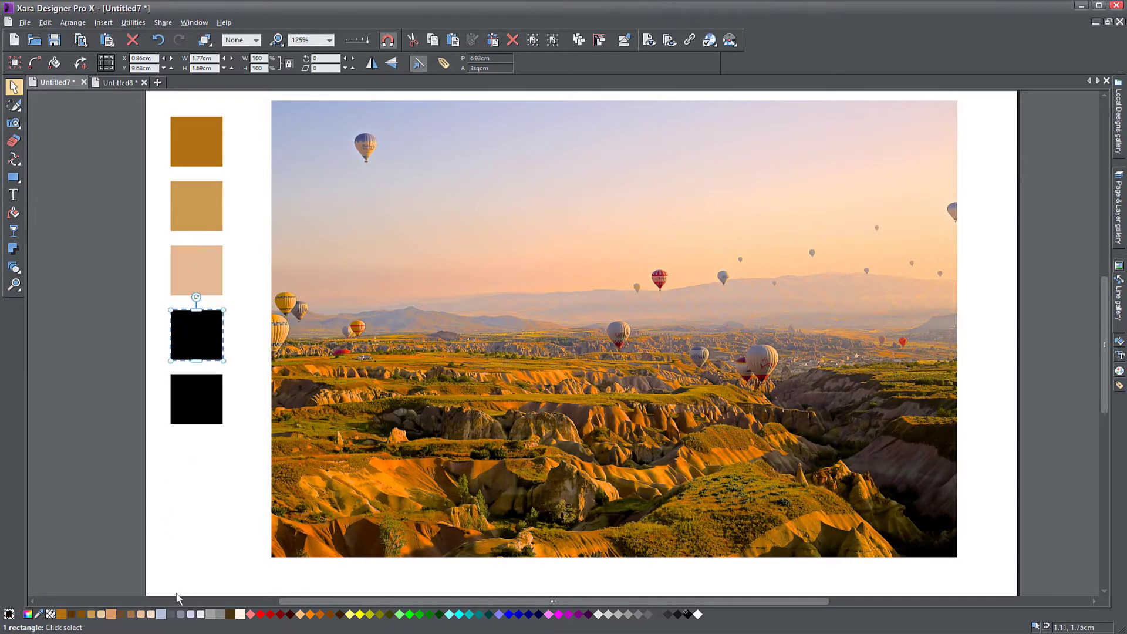
click(162, 614)
click(187, 400)
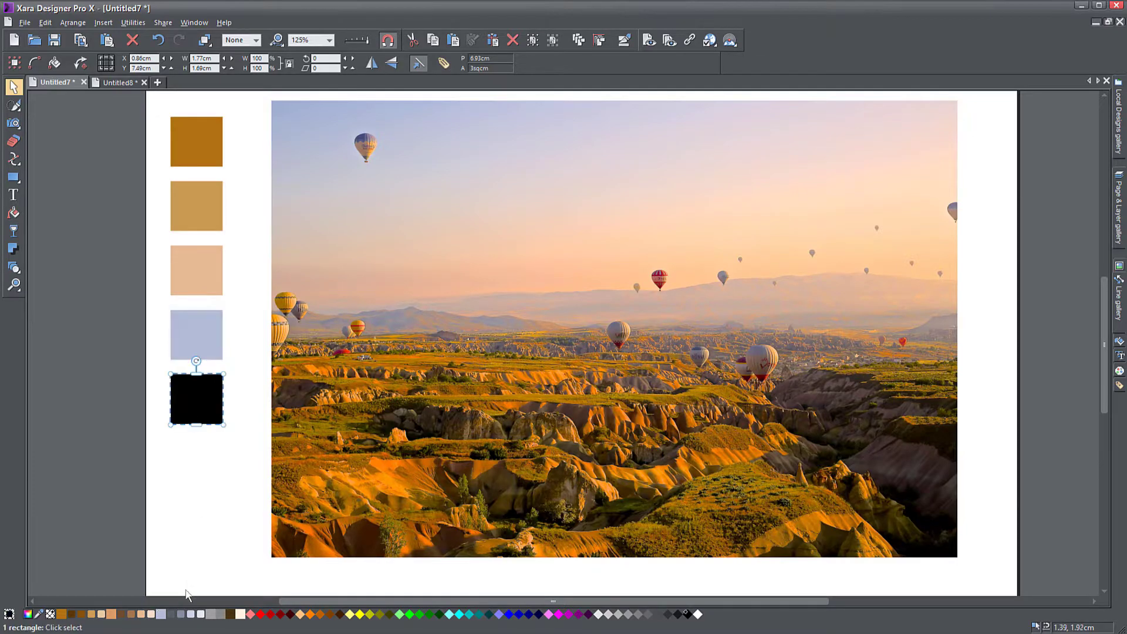
click(180, 615)
click(189, 530)
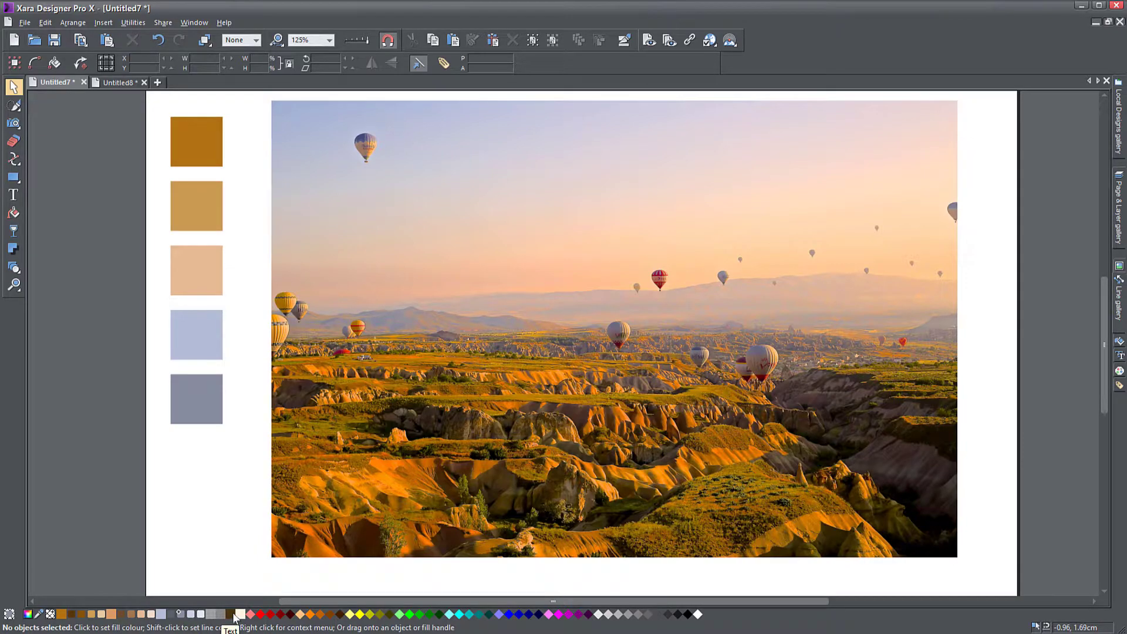
- Recolour the bottom square pale lavender, the fourth square dark slate and the top square dark brown from the extracted palette
click(203, 405)
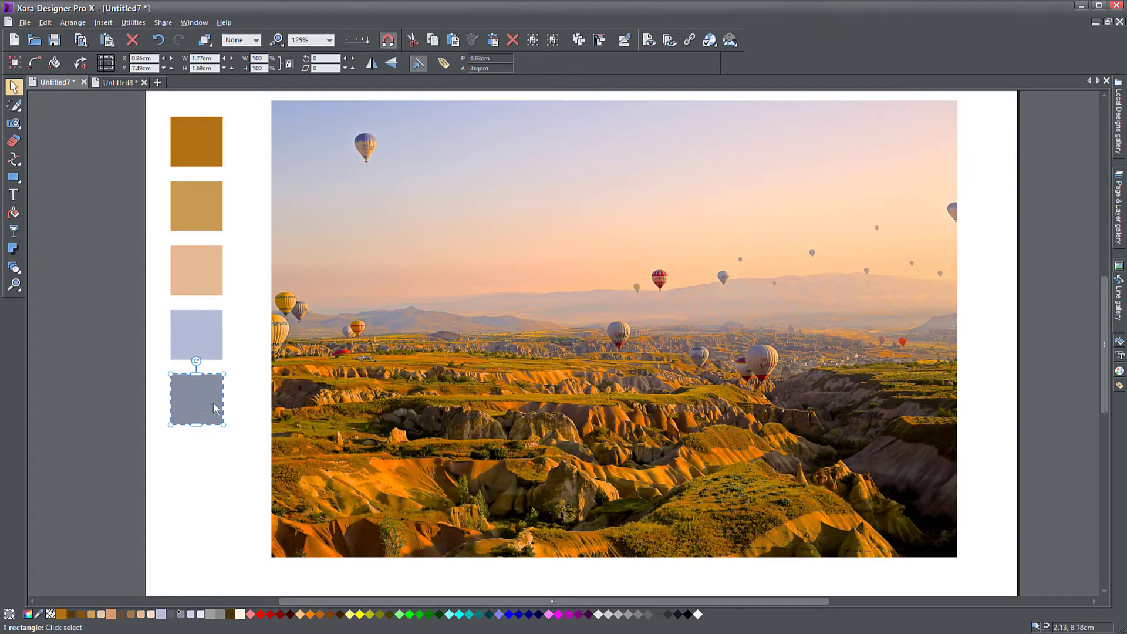
click(191, 614)
click(203, 344)
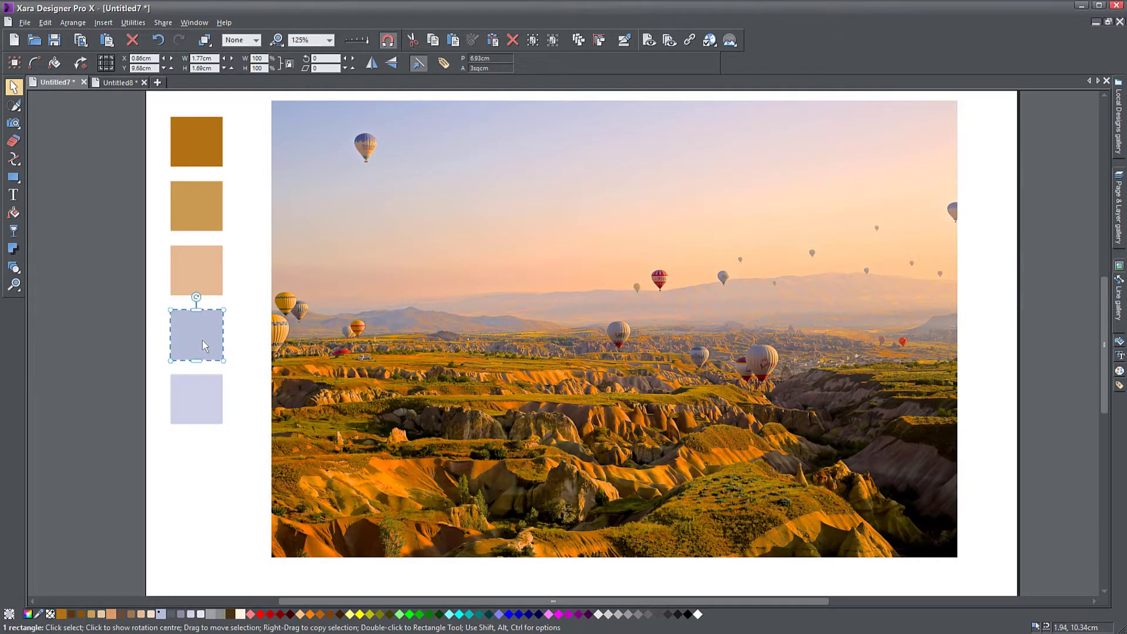
click(173, 614)
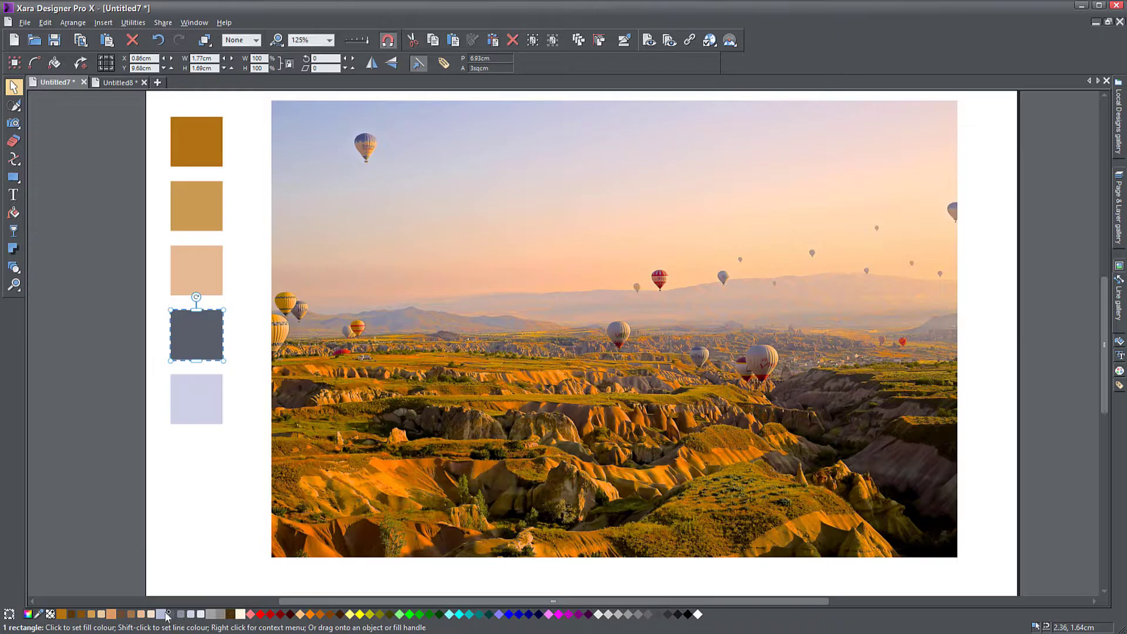
click(201, 165)
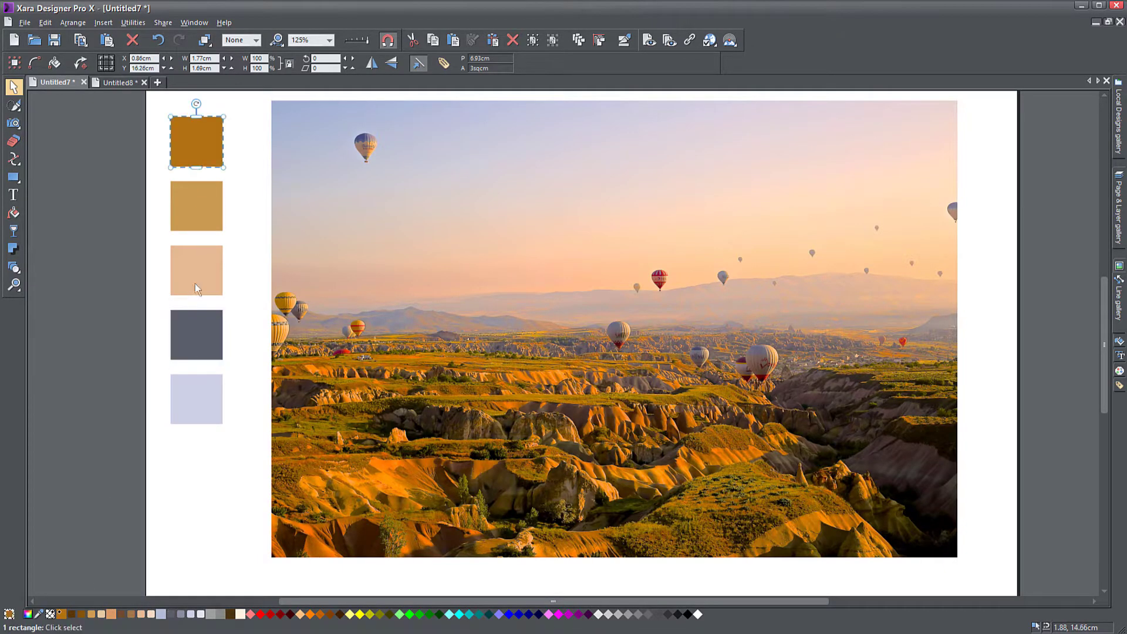
click(83, 615)
click(163, 509)
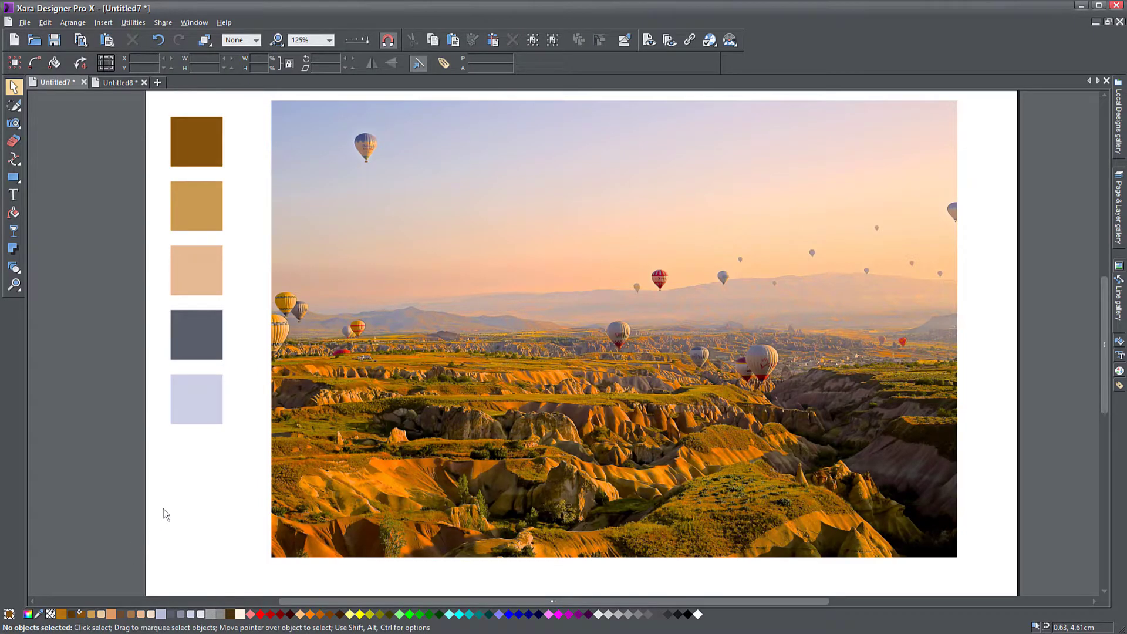
- Import the purple lake photo at original resolution into Untitled8 and enlarge it to about 22.6 by 15 cm
click(137, 79)
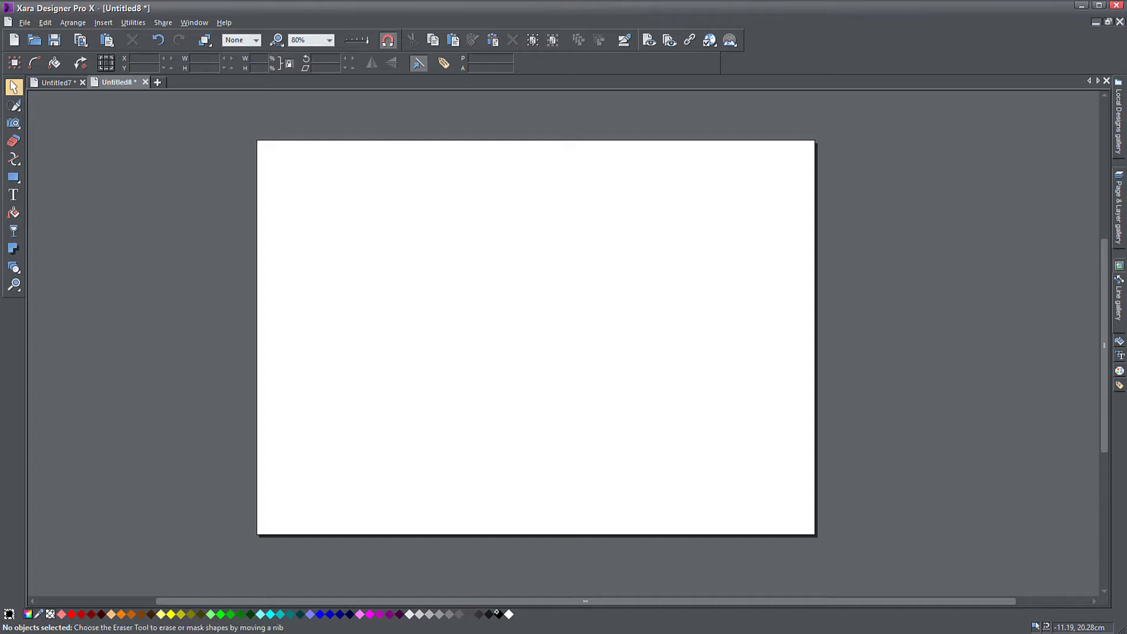
drag(609, 385, 544, 280)
click(779, 284)
drag(613, 365, 788, 478)
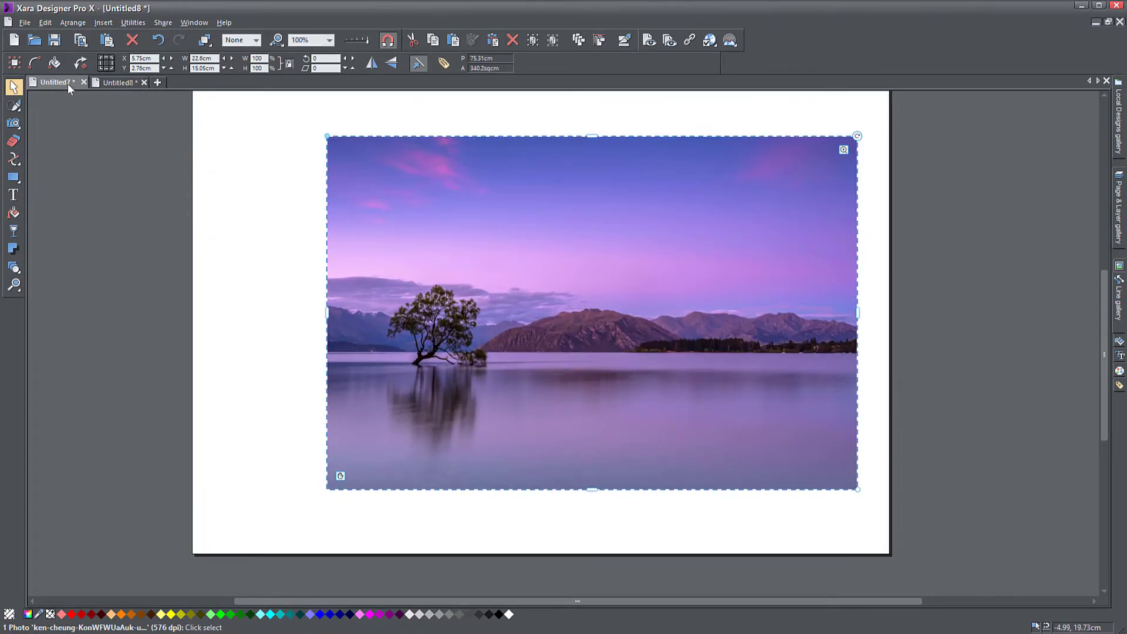
- Copy all five coloured squares from Untitled7 and paste them into Untitled8
click(66, 82)
drag(146, 106, 247, 432)
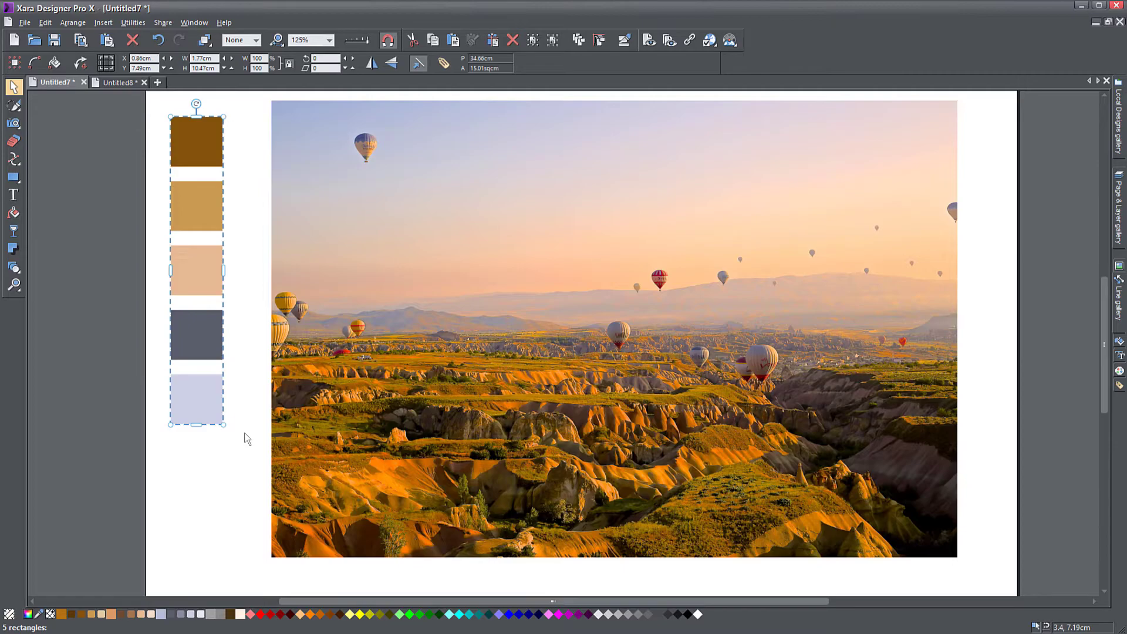
key(ctrl+c)
key(ctrl+Tab)
key(ctrl+v)
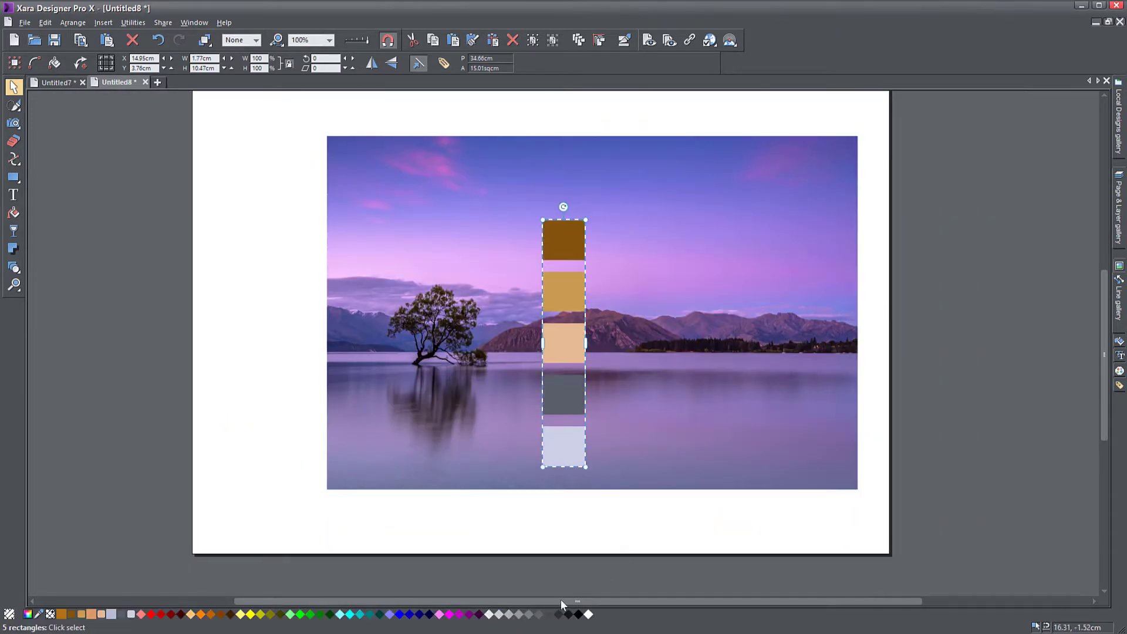
- Fill the pasted squares with black and place them beside the lake photo, level with its upper edge
drag(579, 614, 244, 209)
click(818, 315)
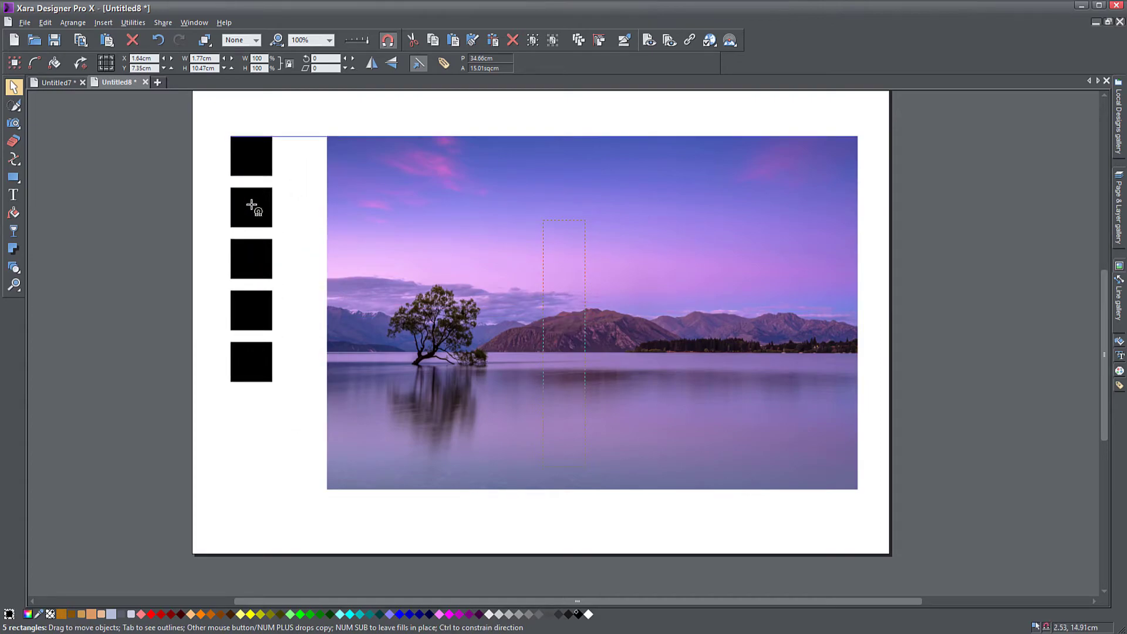
click(242, 466)
- Extract a colour palette from the lake photo into the colour line of Untitled8
click(535, 332)
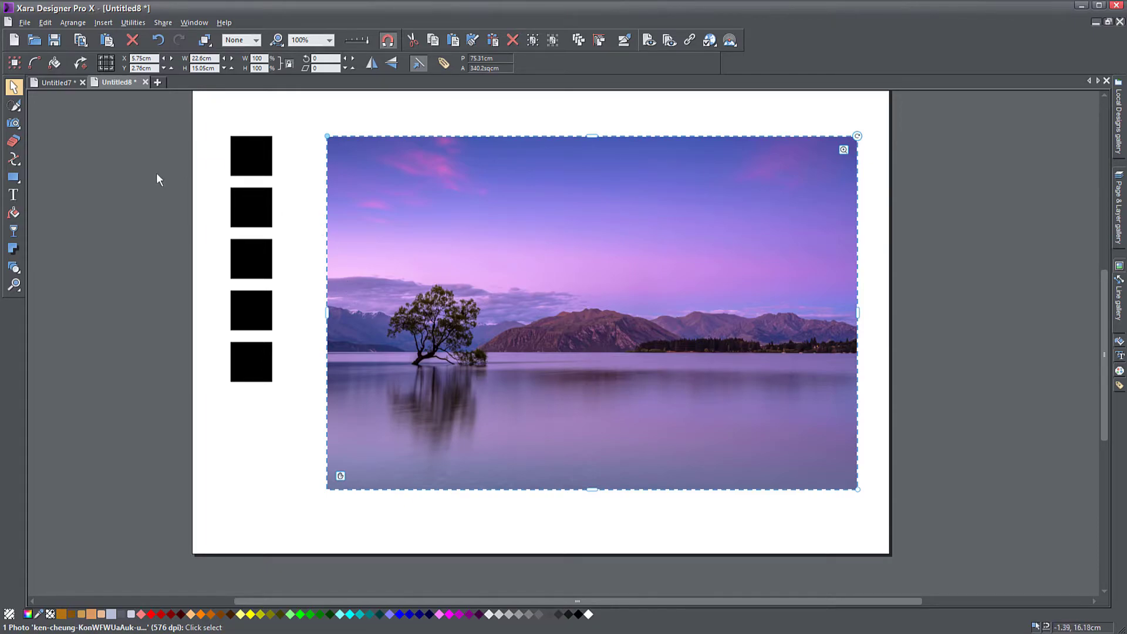
scroll(417, 301, up, 2)
scroll(427, 334, down, 1)
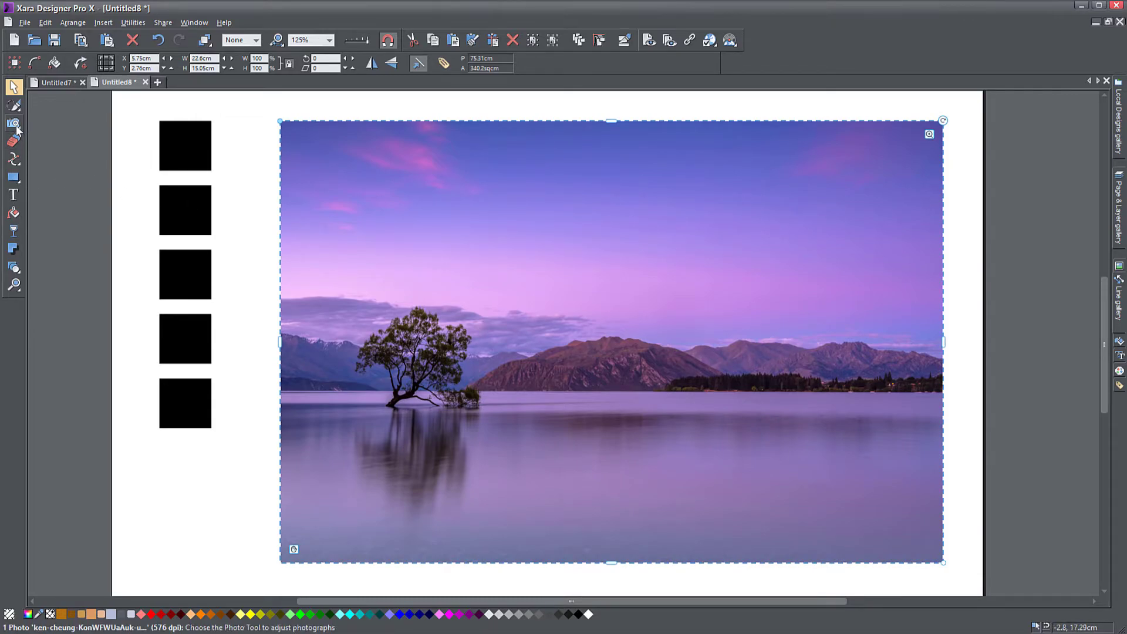
mouse_move(14, 123)
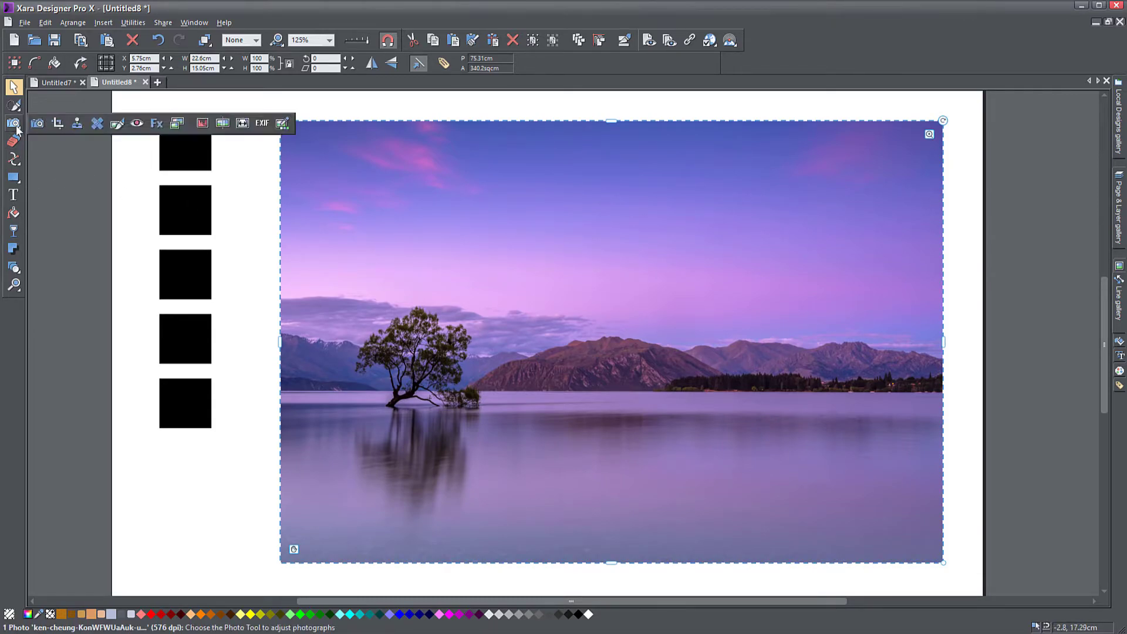
click(283, 124)
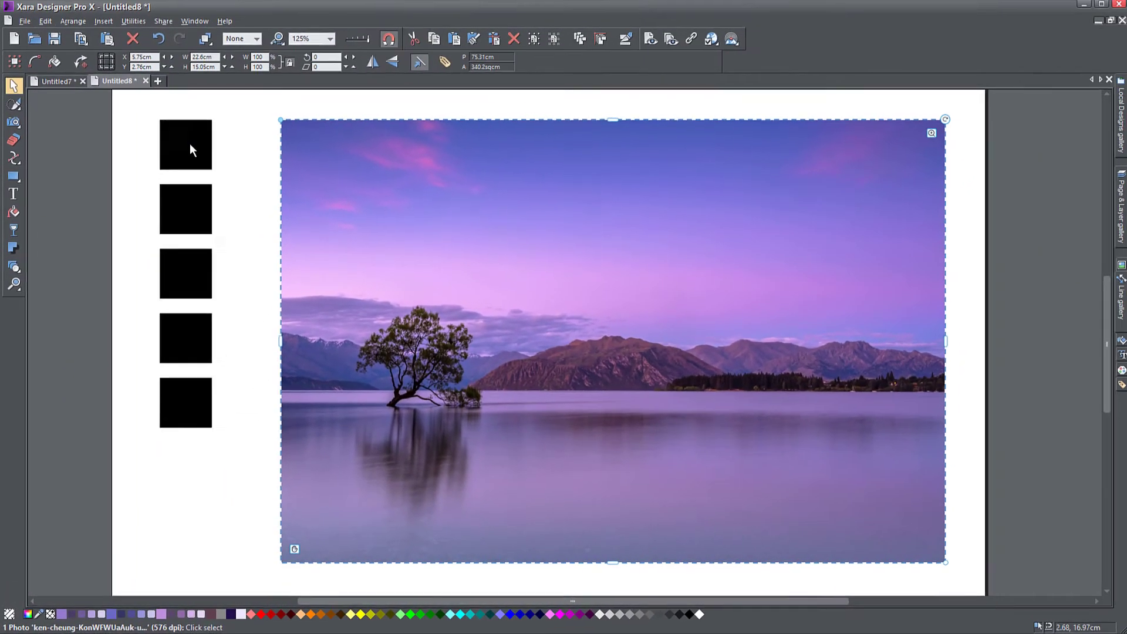
- Fill the upper three black squares, from the first down, with the extracted light purple, dark purple and blue
click(188, 145)
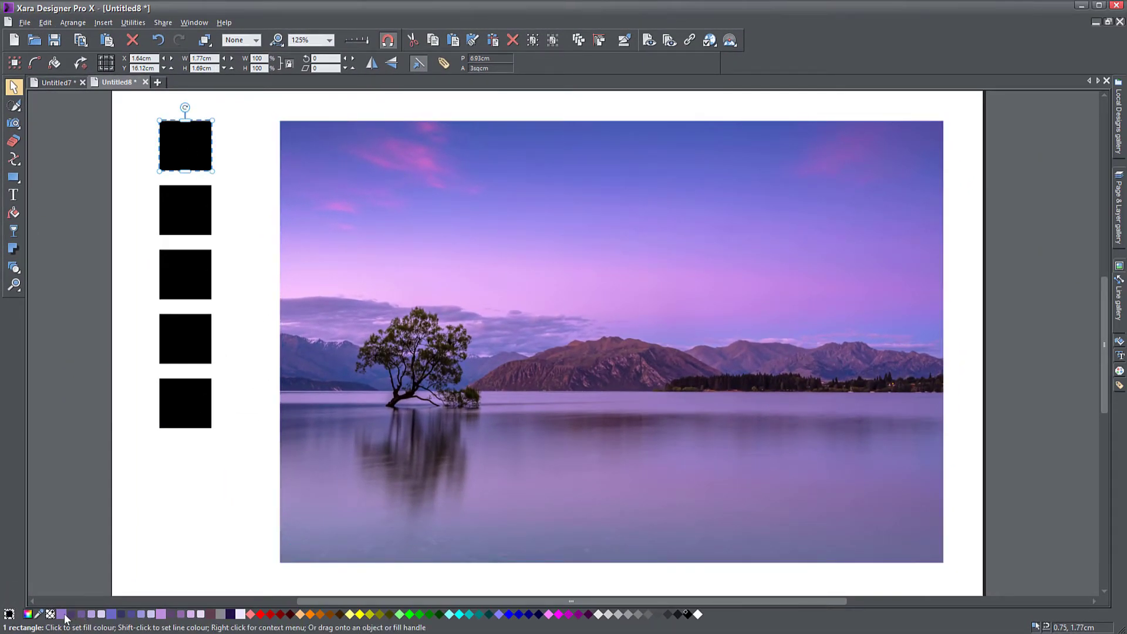
click(62, 614)
click(174, 212)
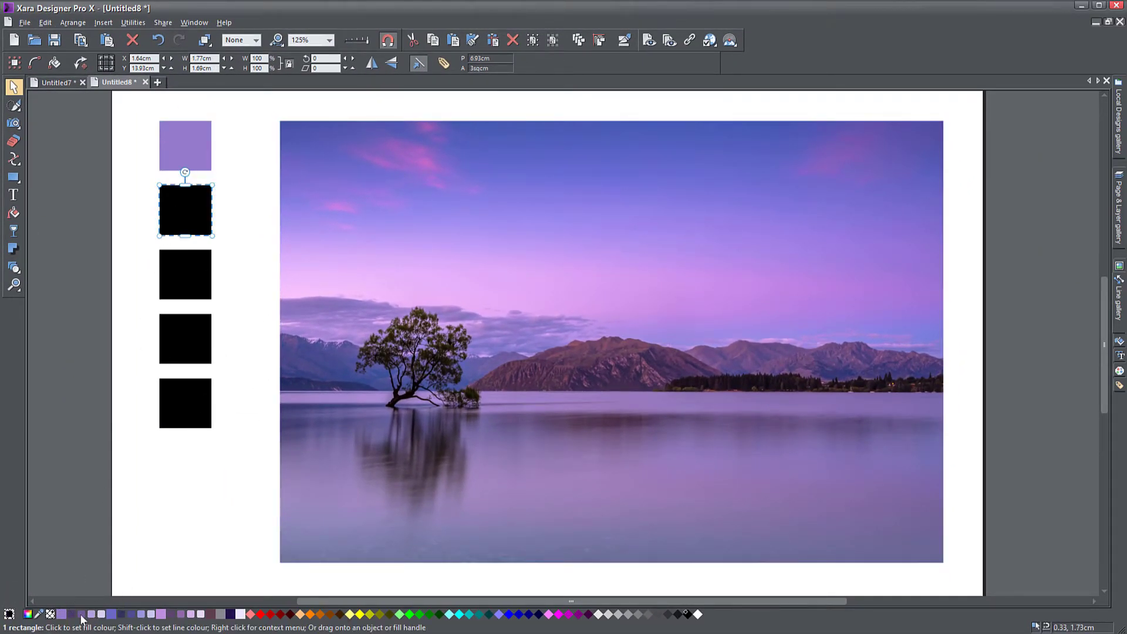
click(81, 614)
click(174, 269)
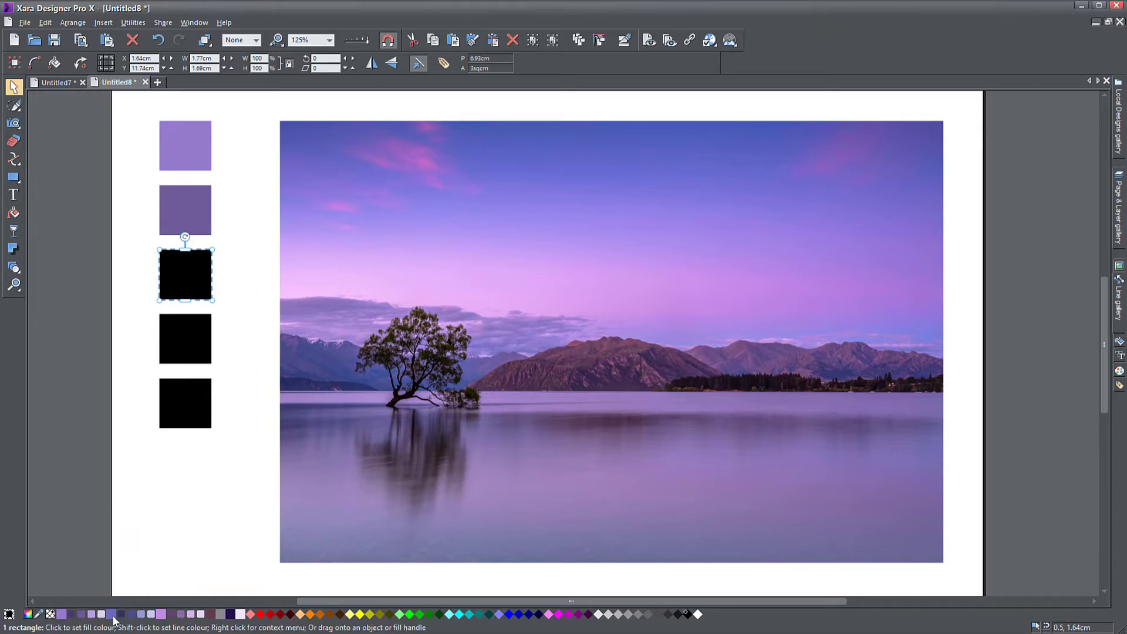
click(111, 614)
- Fill the fourth square with the extracted light pinkish lilac and the fifth with the dark maroon, leaving nothing selected
click(181, 340)
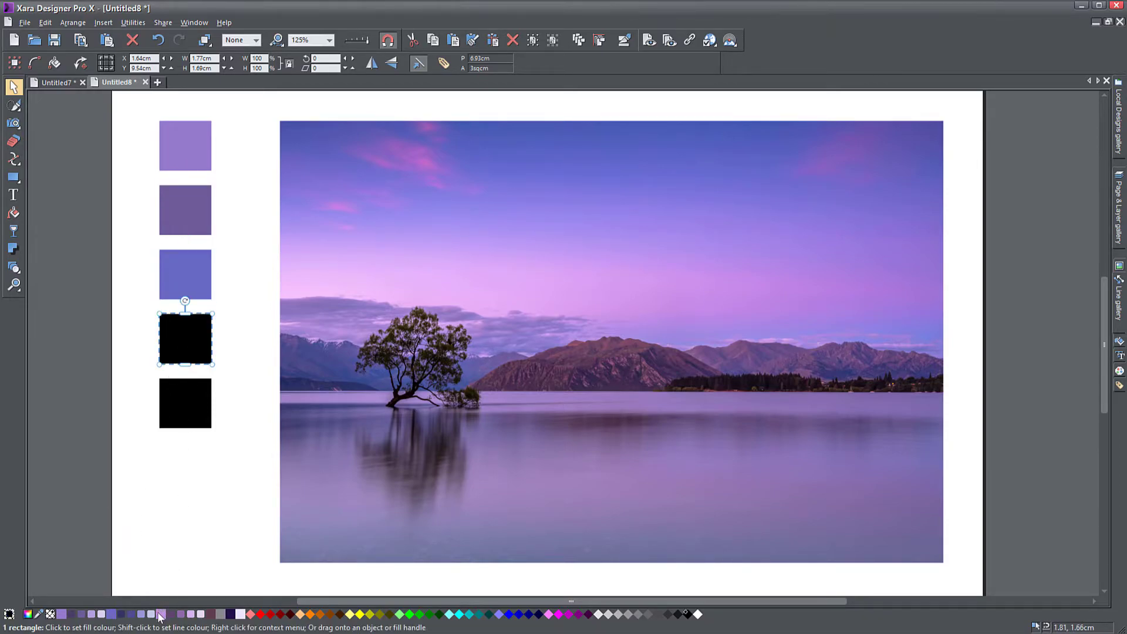
click(161, 614)
click(170, 407)
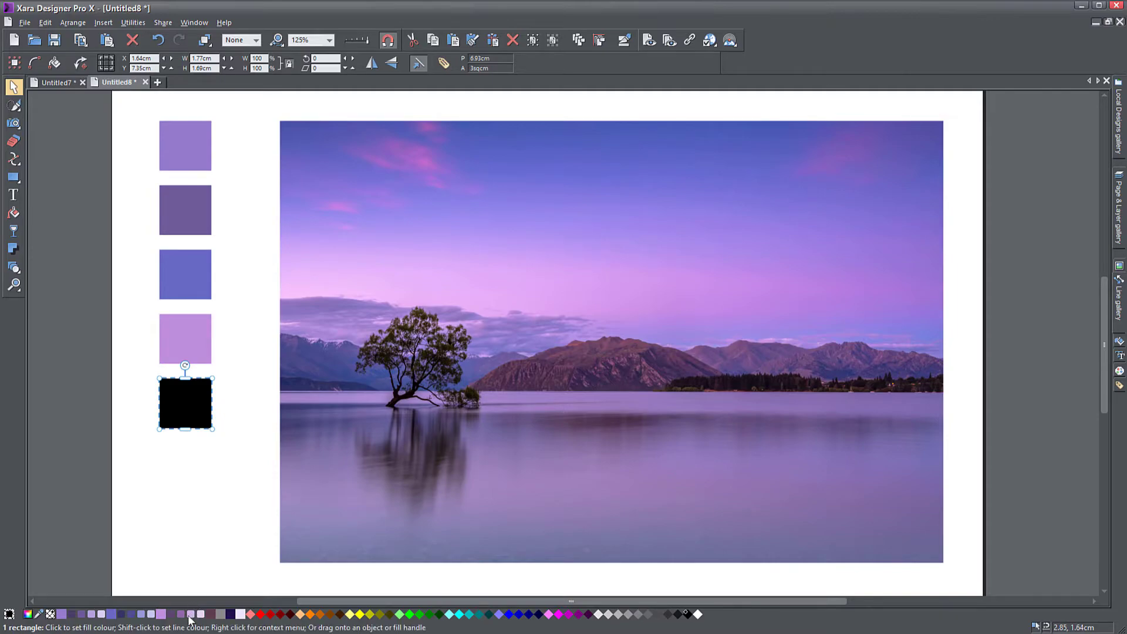
click(200, 614)
click(210, 614)
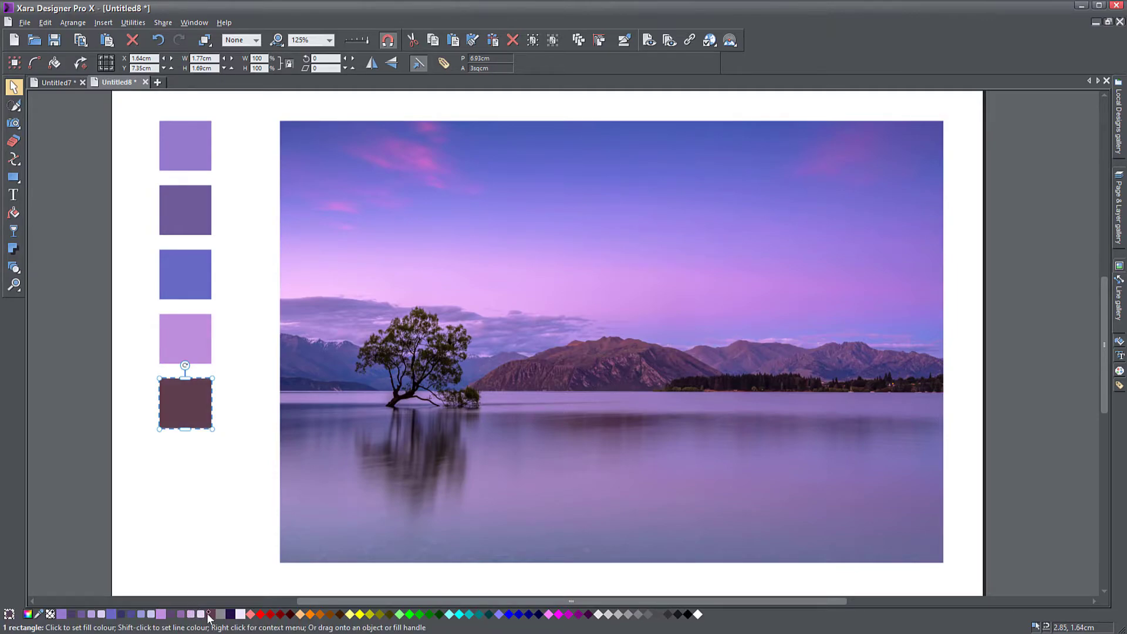
click(200, 527)
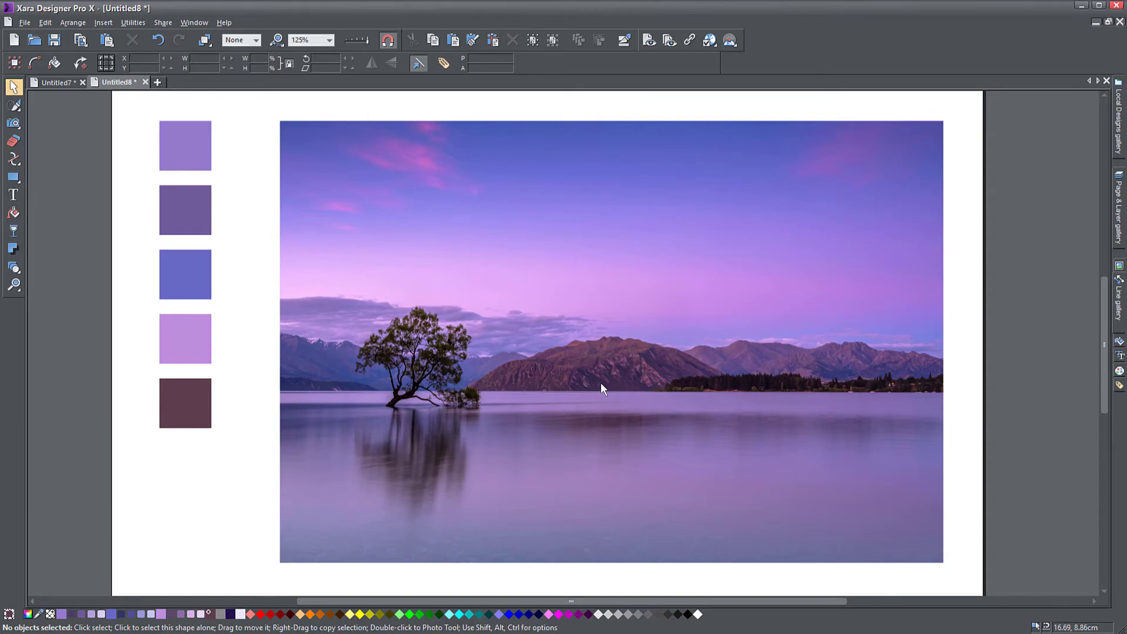
click(14, 123)
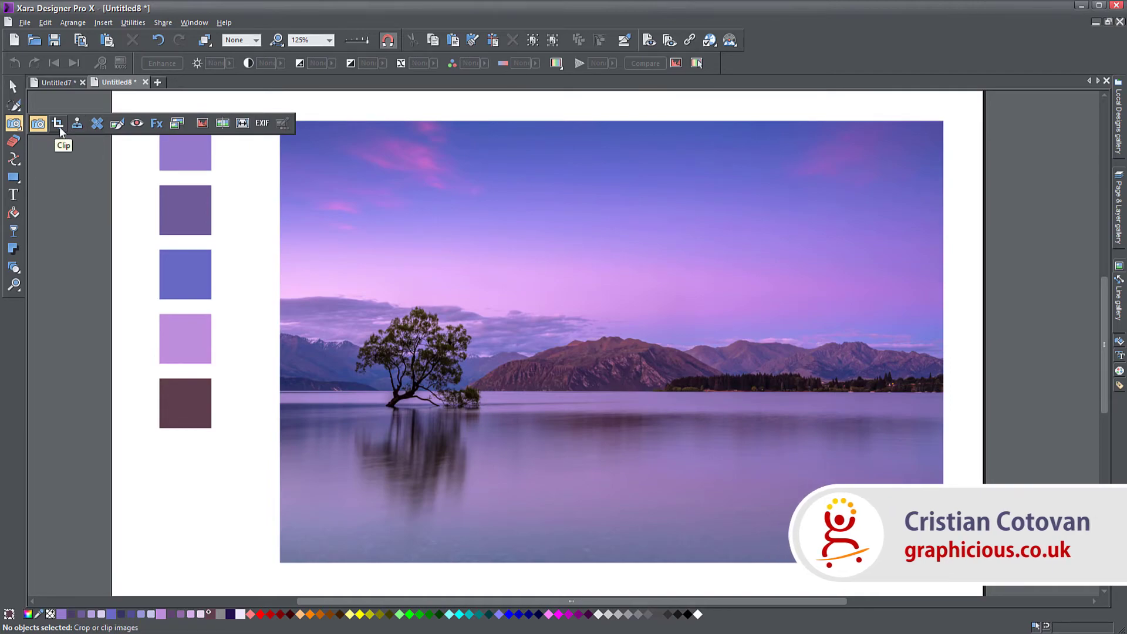
click(13, 88)
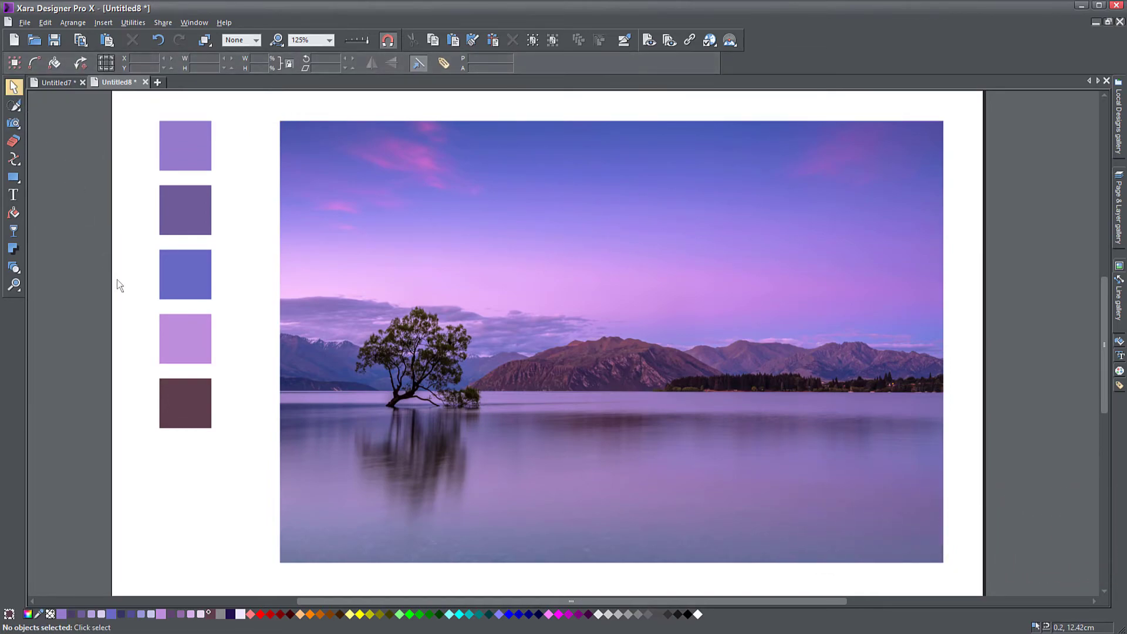